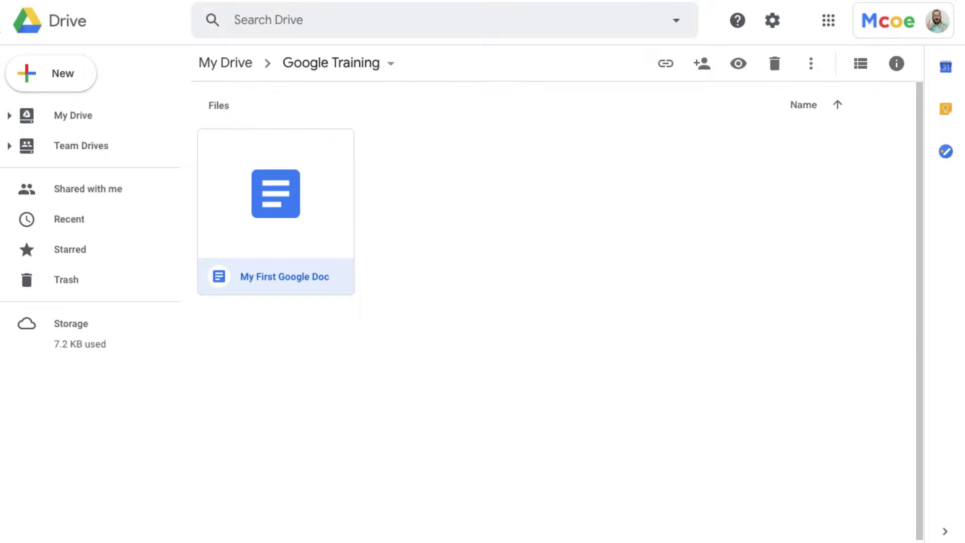
Switch from Drive to the 'MCOE - Google Drive and Beyond' slide deck
{"action": "key", "text": "alt+Tab"}
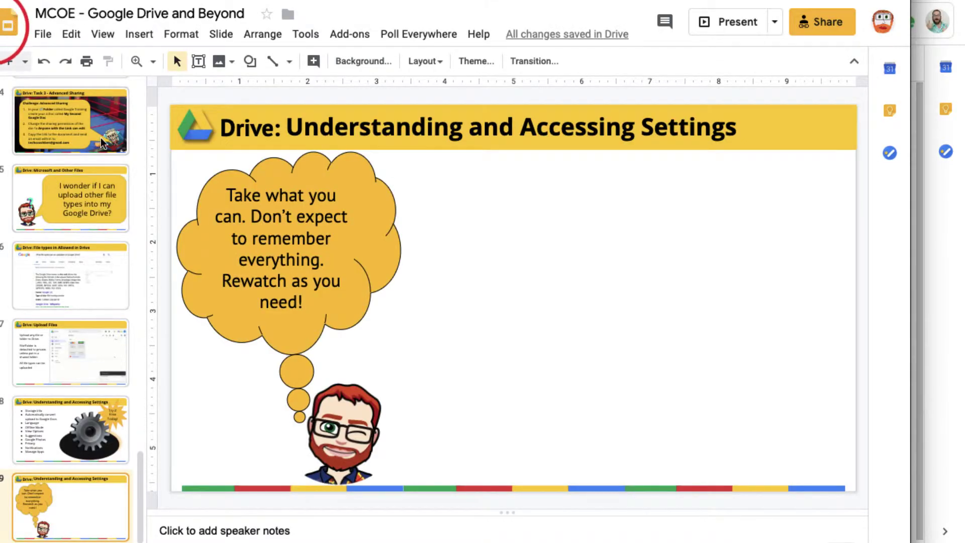
Scroll the filmstrip to the sharing slides and open Drive's Google Training folder in the Trainer profile
{"action": "scroll", "coordinate": [75, 251], "scroll_direction": "up", "scroll_amount": 10}
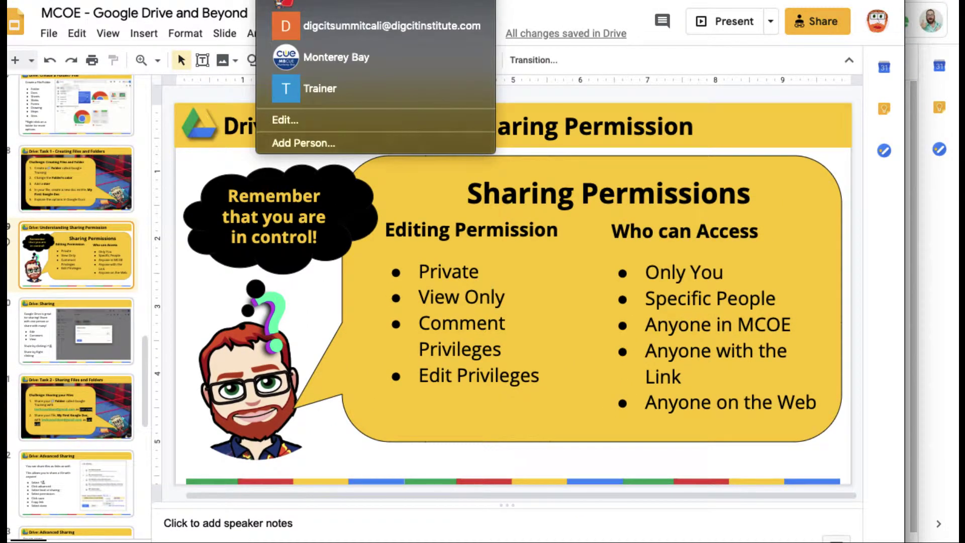
{"action": "left_click", "coordinate": [309, 85]}
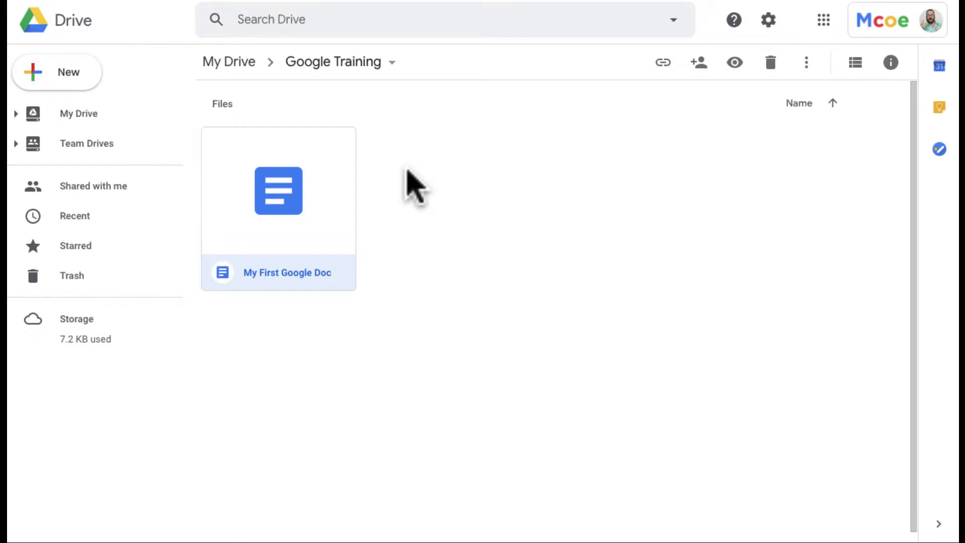
{"action": "left_click", "coordinate": [408, 170]}
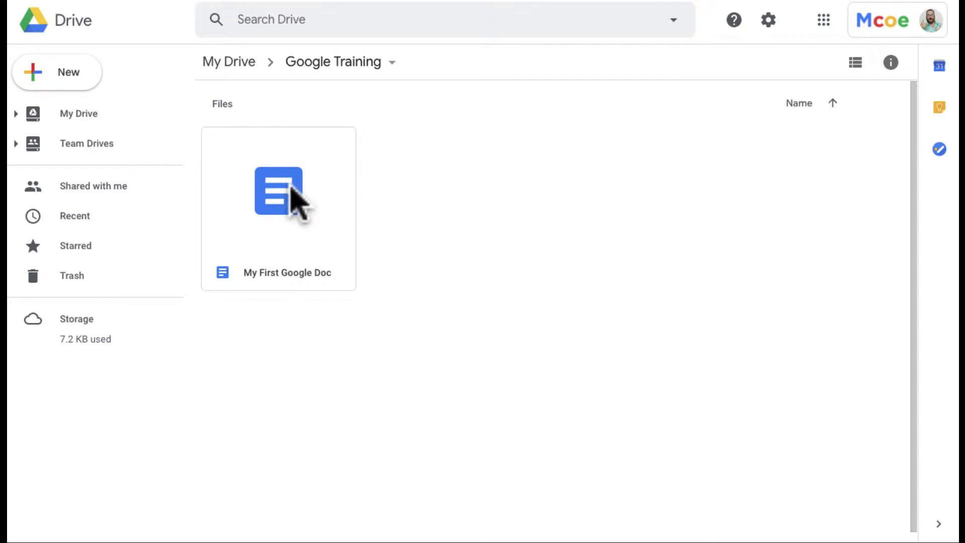
{"action": "left_click", "coordinate": [291, 185]}
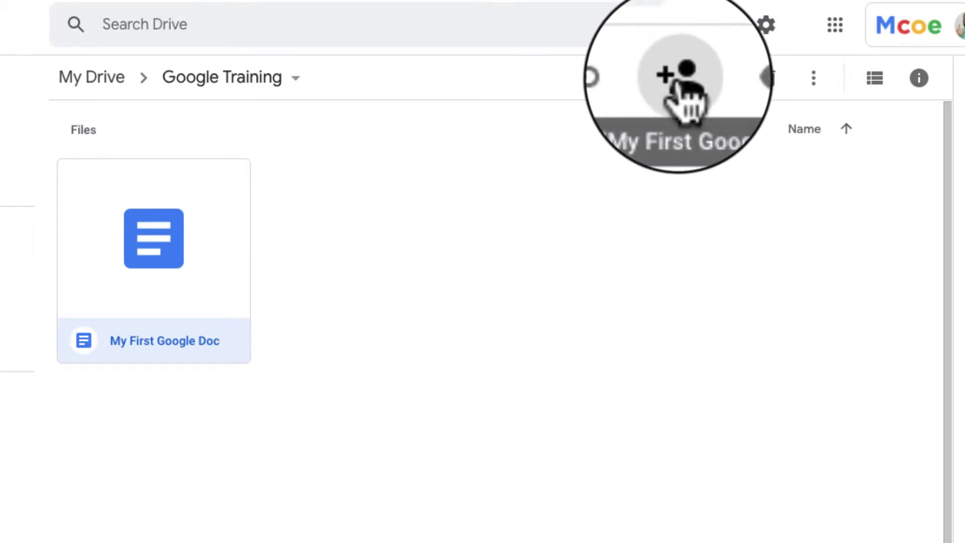
{"action": "left_click", "coordinate": [679, 77]}
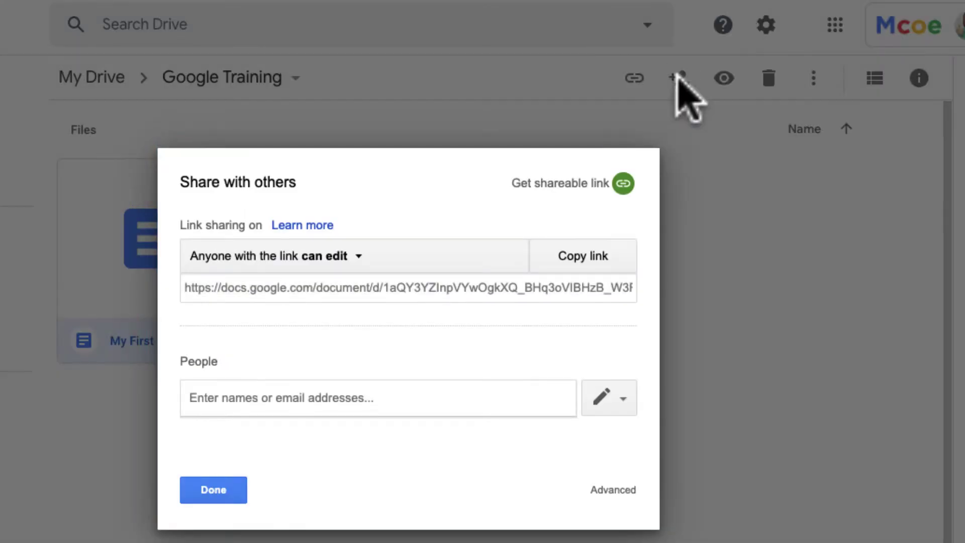
{"action": "left_click", "coordinate": [213, 489]}
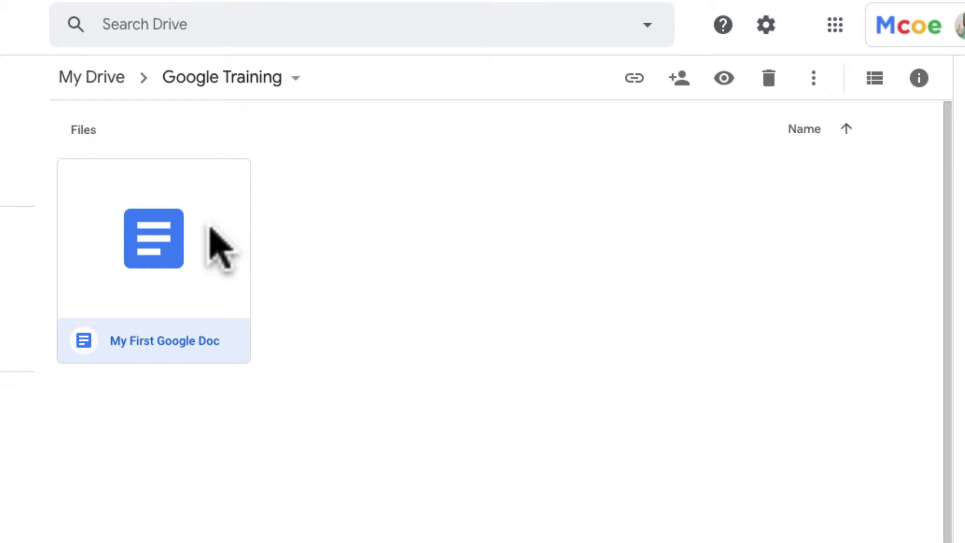
Share 'My First Google Doc' with an outside email address as editor, with the note 'Here you go!'
{"action": "right_click", "coordinate": [211, 228]}
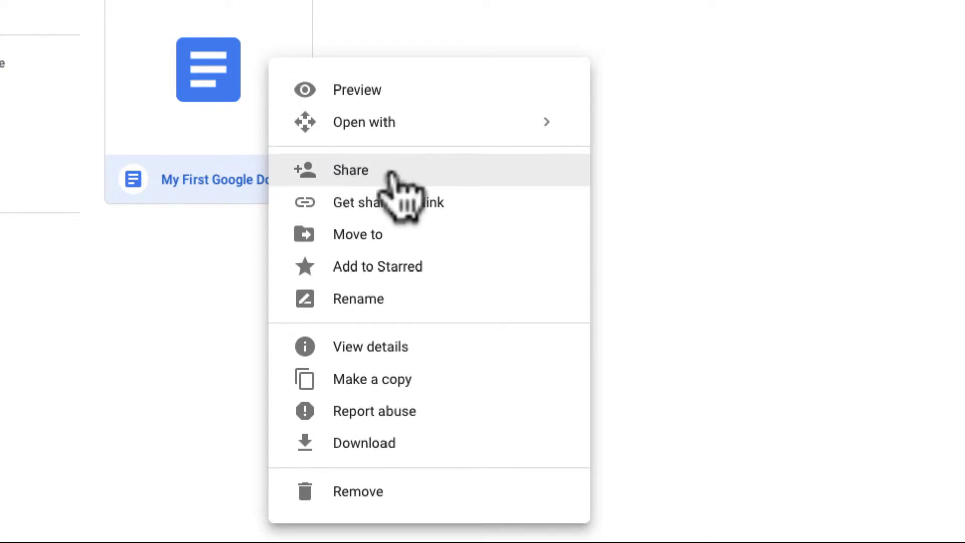
{"action": "left_click", "coordinate": [391, 173]}
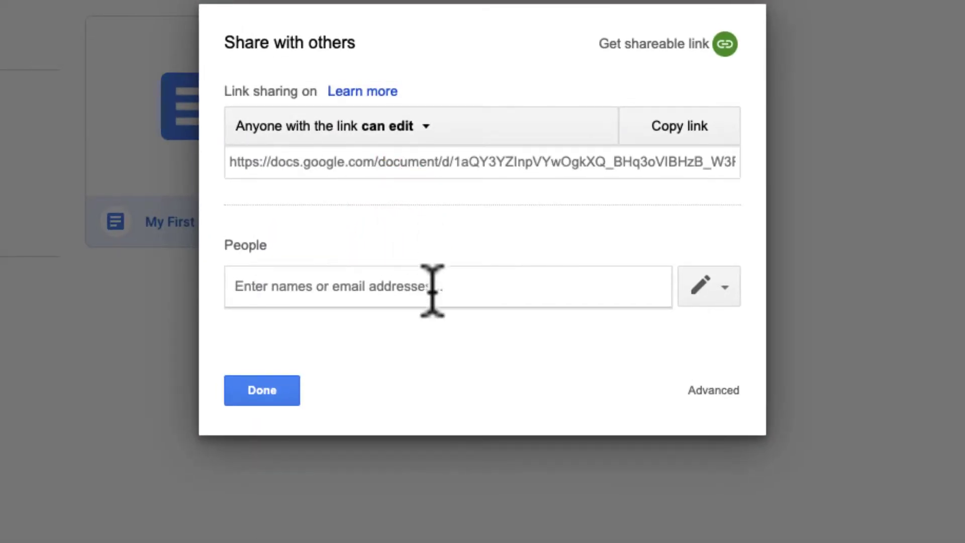
{"action": "left_click", "coordinate": [413, 287]}
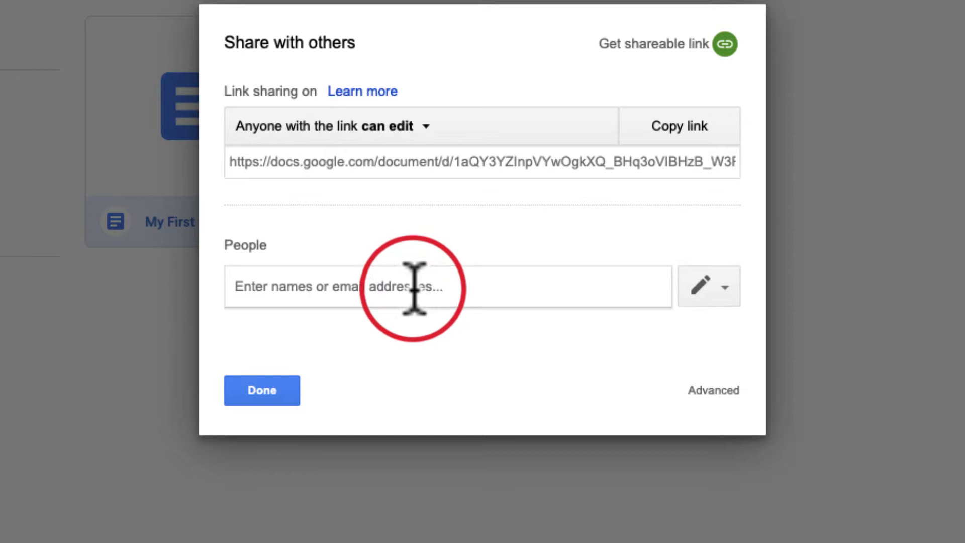
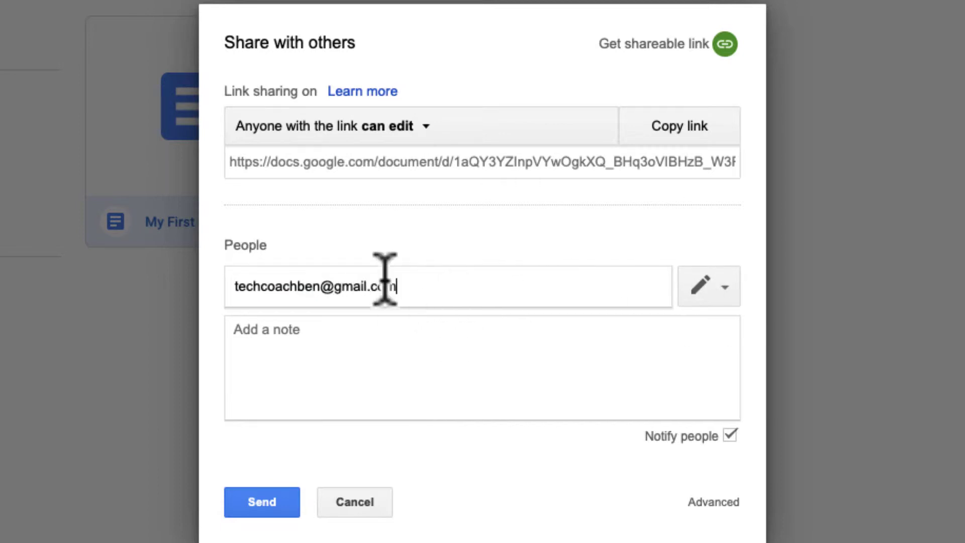
{"action": "left_click", "coordinate": [720, 285]}
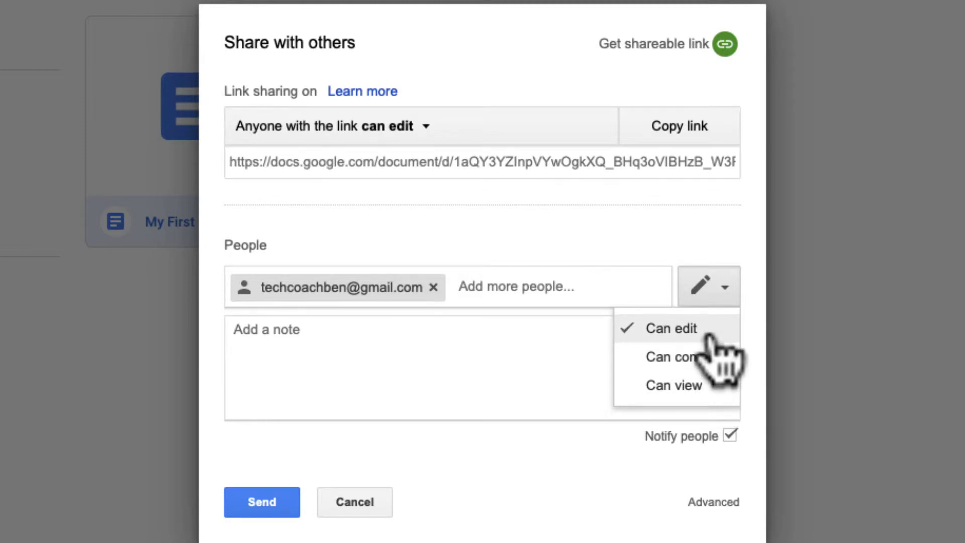
{"action": "left_click", "coordinate": [488, 334]}
{"action": "type", "text": "Her"}
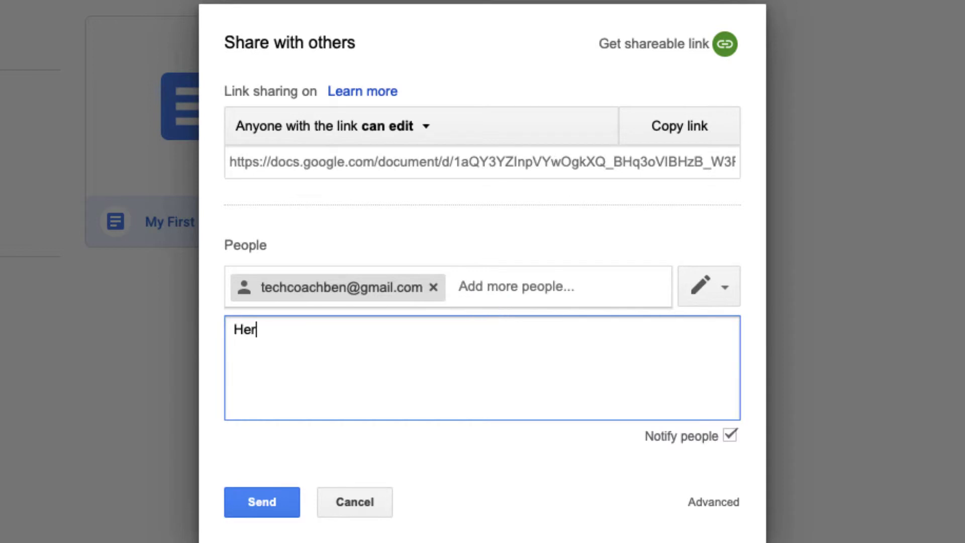
{"action": "type", "text": "e you go!"}
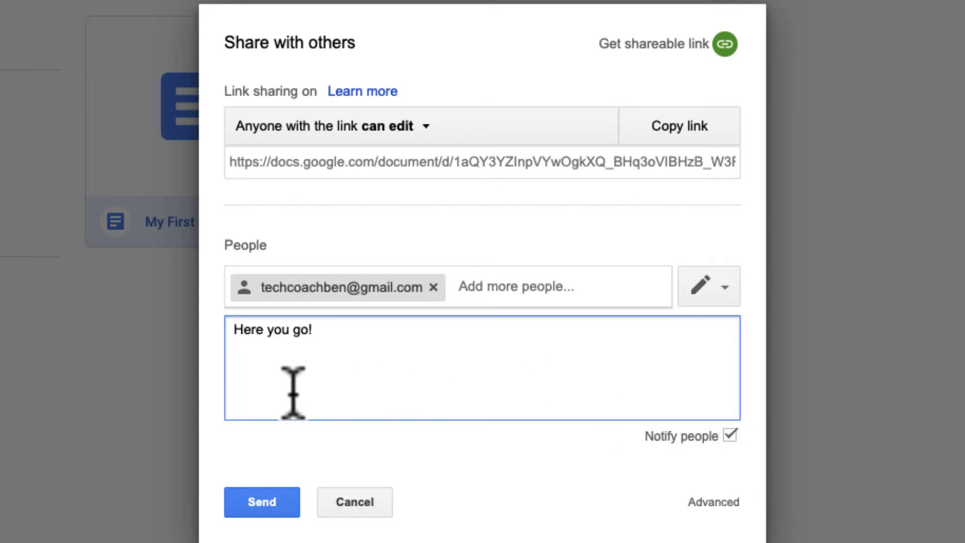
{"action": "left_click", "coordinate": [276, 498]}
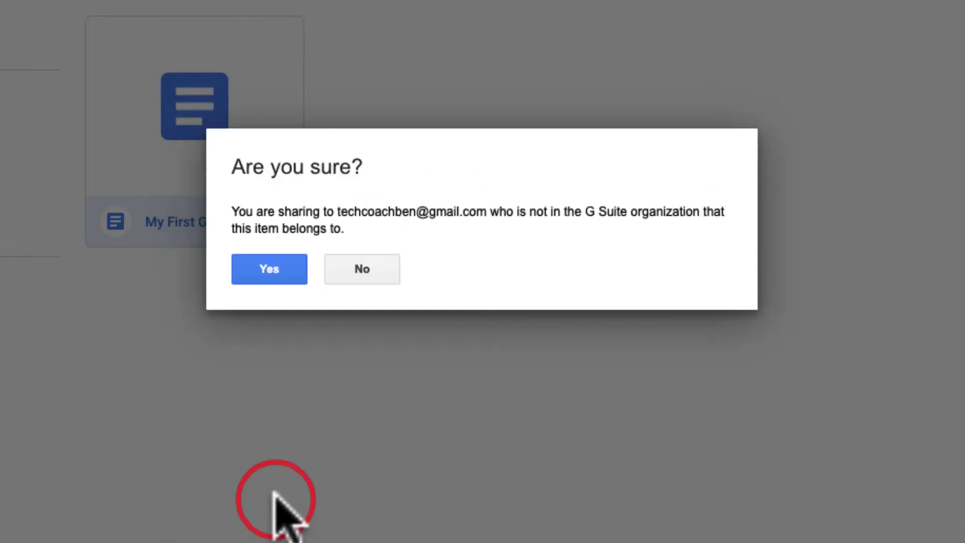
{"action": "left_click", "coordinate": [274, 269]}
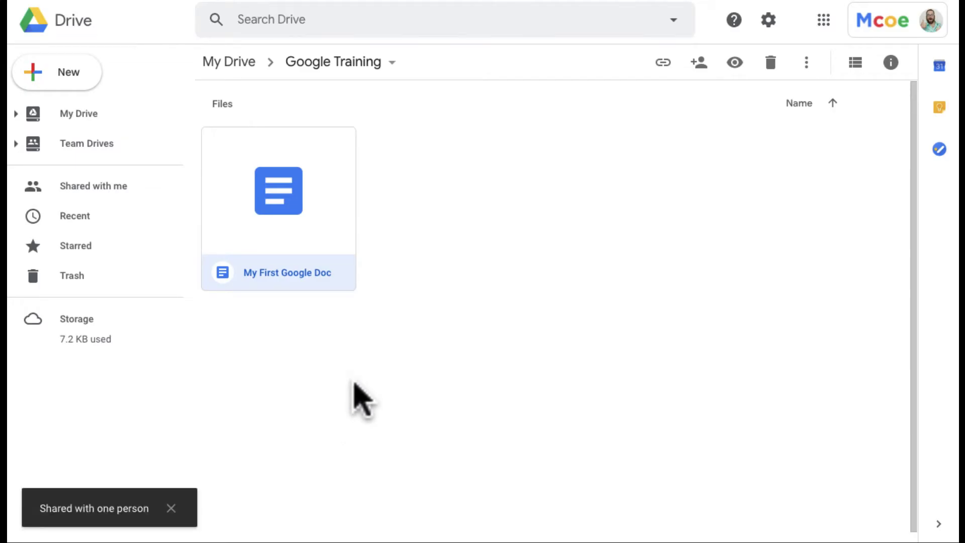
Open the advanced sharing settings for 'My First Google Doc' and its link-access options
{"action": "left_click", "coordinate": [339, 215]}
{"action": "left_click", "coordinate": [699, 62]}
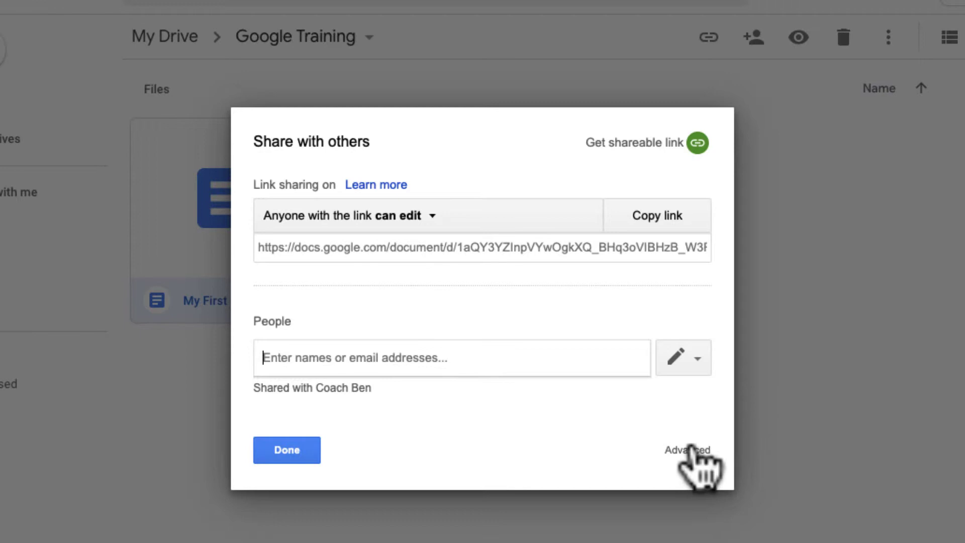
{"action": "left_click", "coordinate": [698, 452]}
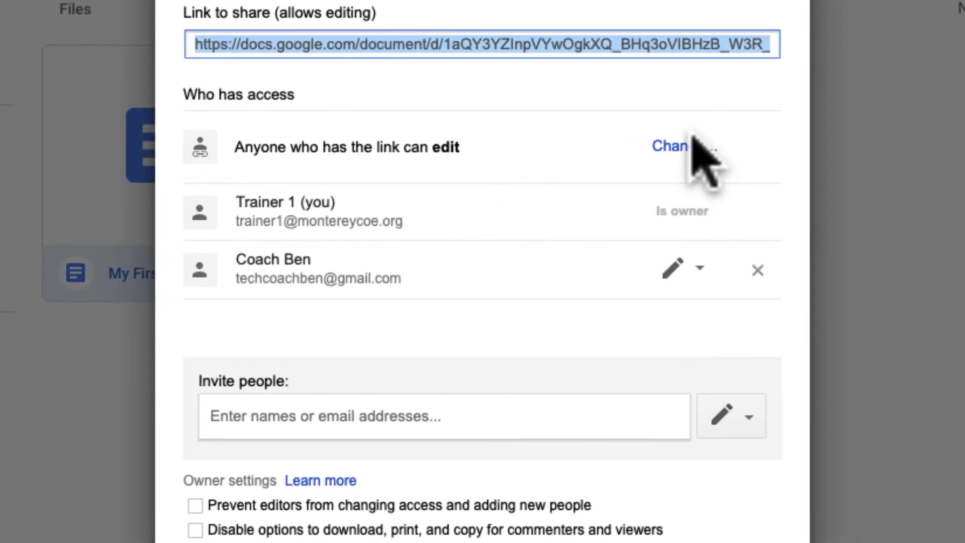
{"action": "left_click", "coordinate": [688, 147]}
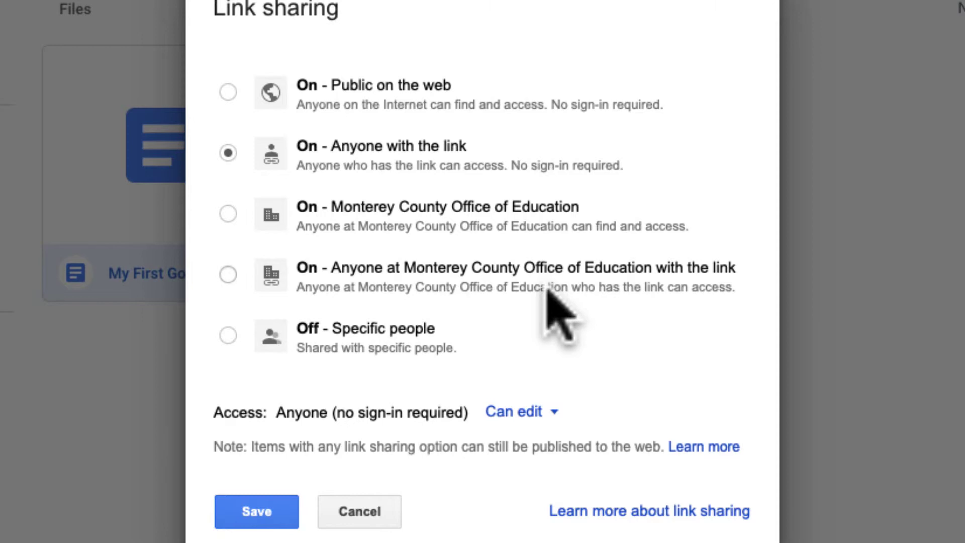
Set link sharing to 'On - Anyone with the link' with Can edit access, then save and close
{"action": "left_click", "coordinate": [411, 334]}
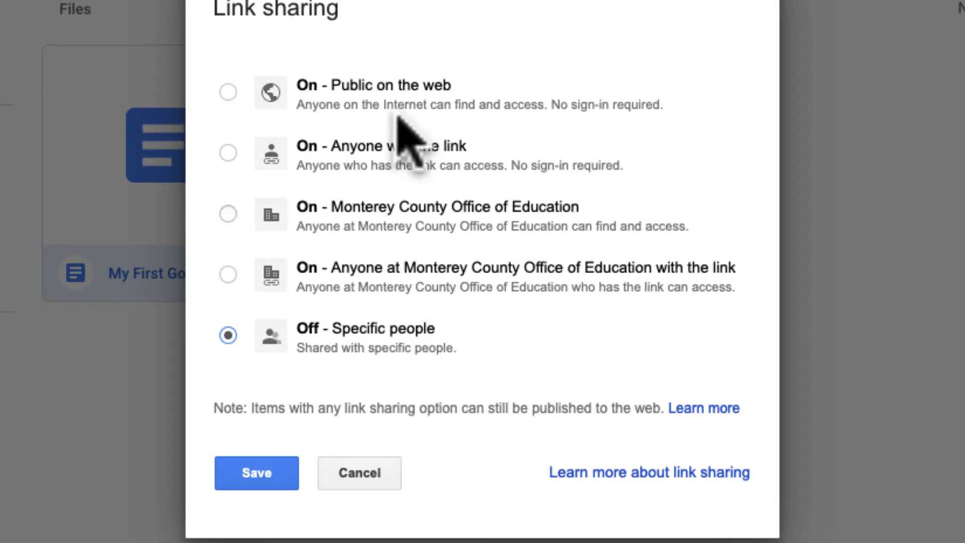
{"action": "left_click", "coordinate": [398, 134]}
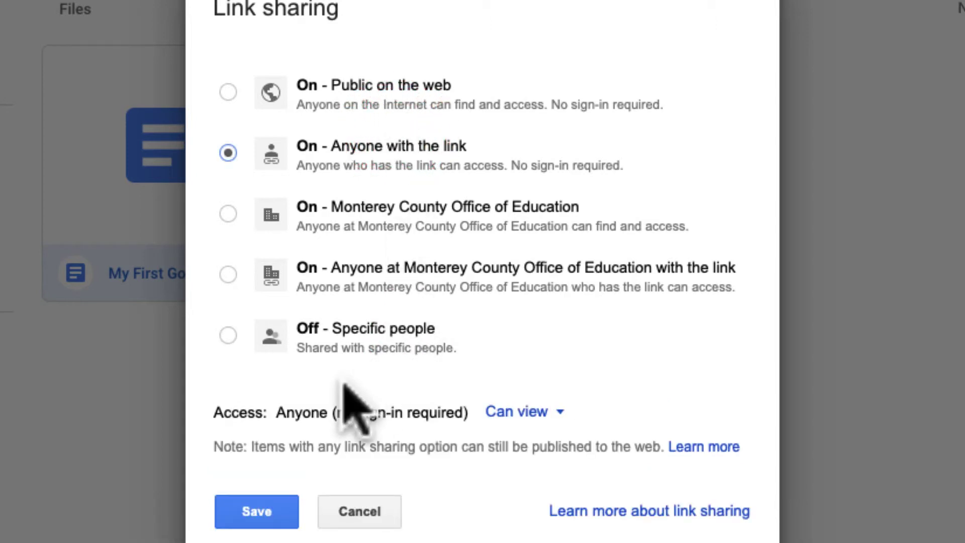
{"action": "left_click", "coordinate": [555, 410]}
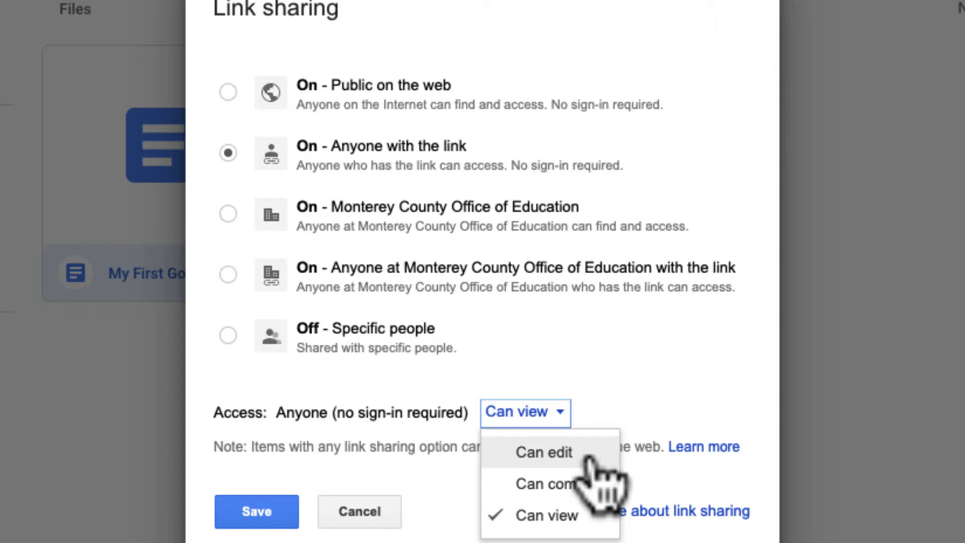
{"action": "left_click", "coordinate": [588, 452]}
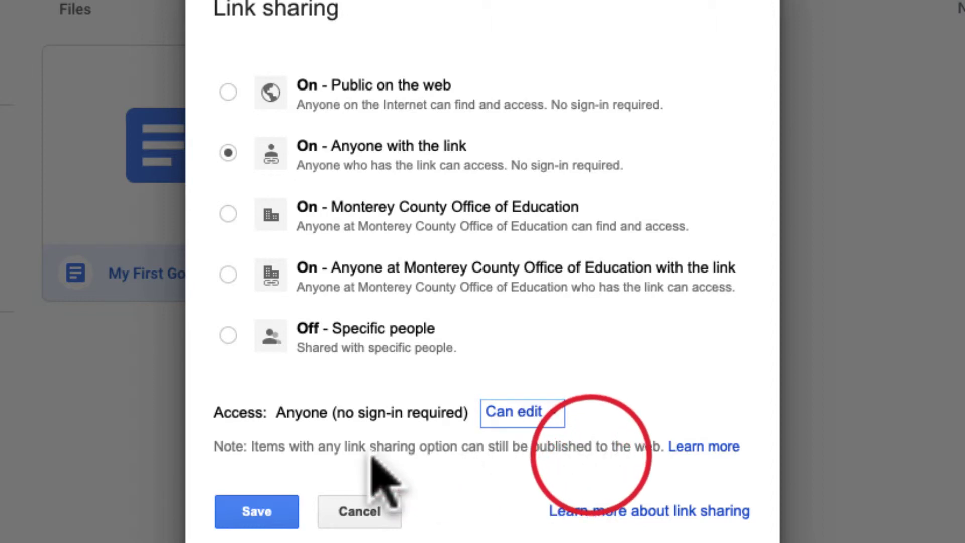
{"action": "left_click", "coordinate": [274, 505]}
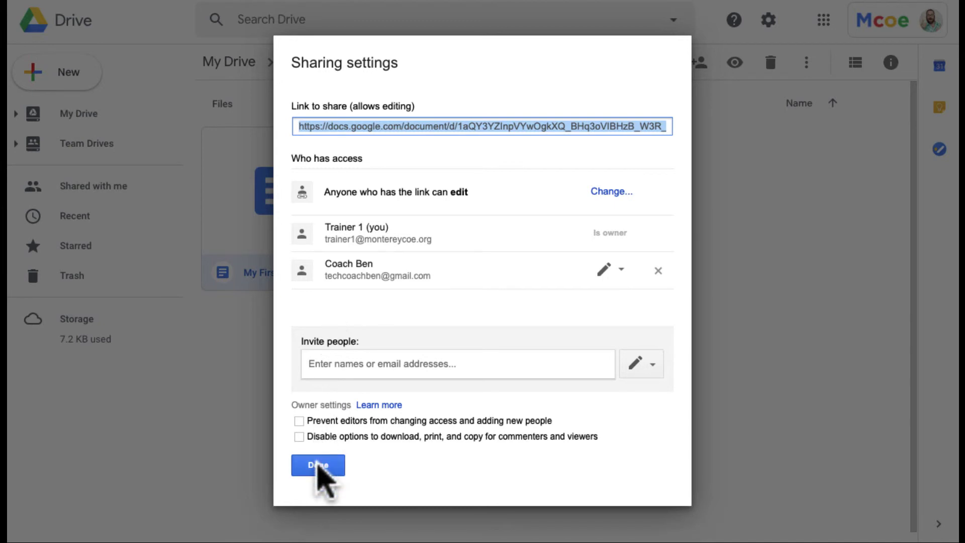
{"action": "left_click", "coordinate": [318, 464]}
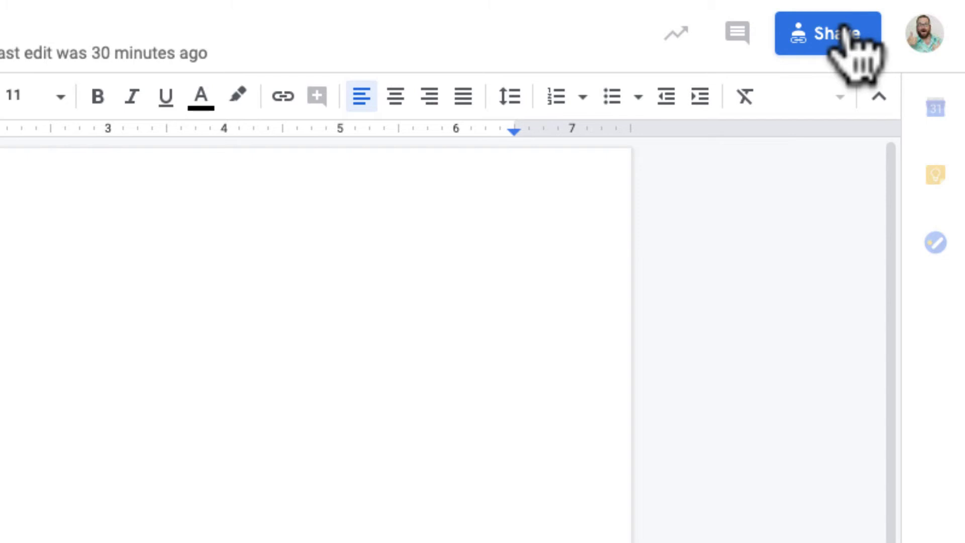
Open the document's sharing dialog in Docs and dismiss the view-history notice
{"action": "left_click", "coordinate": [811, 34]}
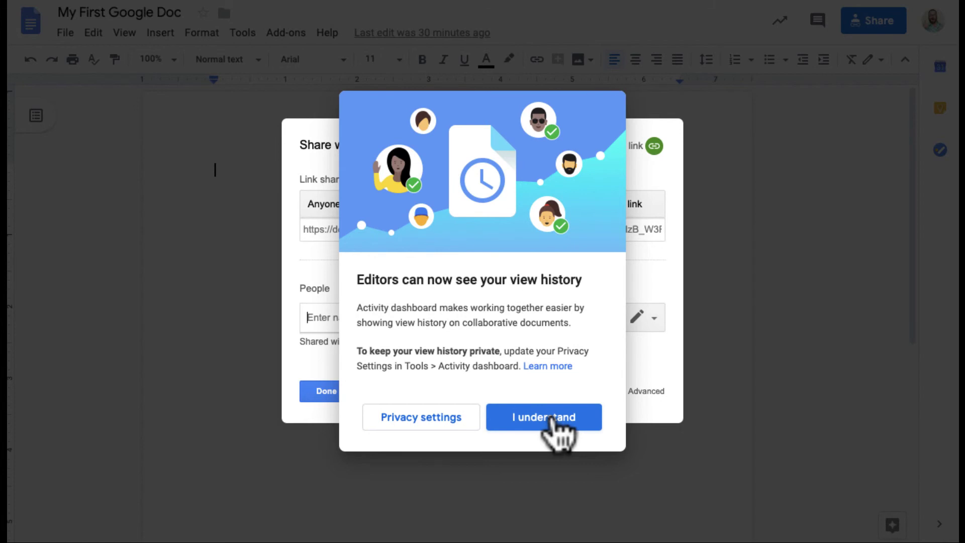
{"action": "left_click", "coordinate": [552, 417]}
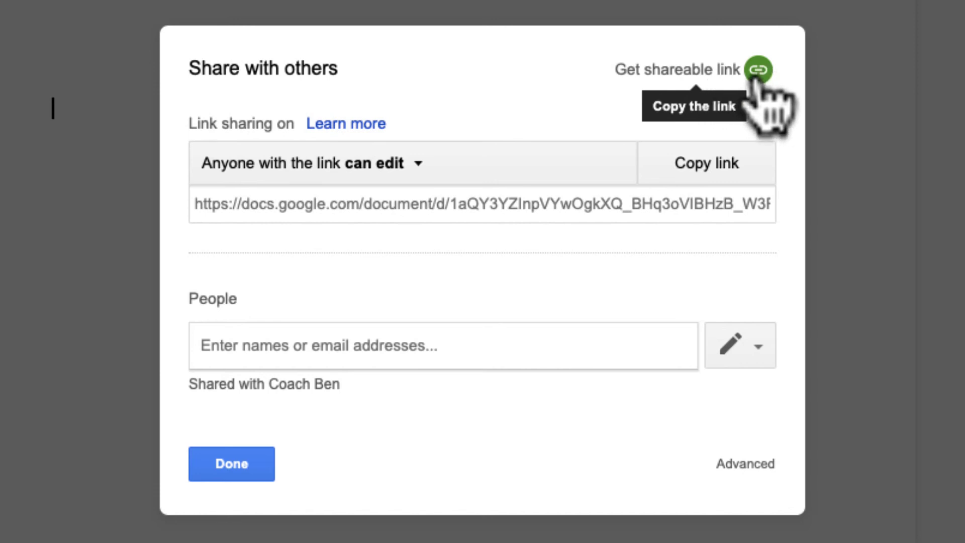
Copy the shareable link, paste it into the document as a hyperlink, and open it to test
{"action": "left_click", "coordinate": [756, 73]}
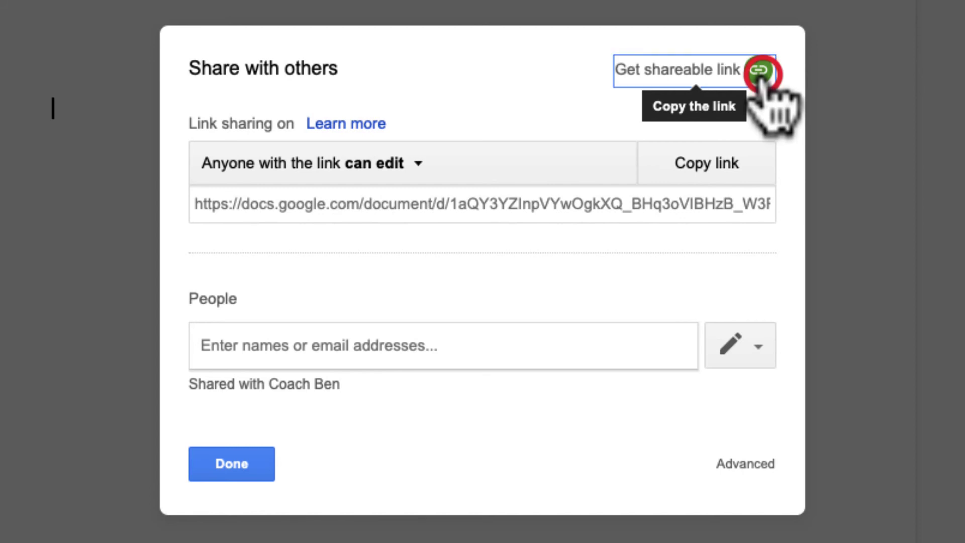
{"action": "left_click", "coordinate": [258, 458]}
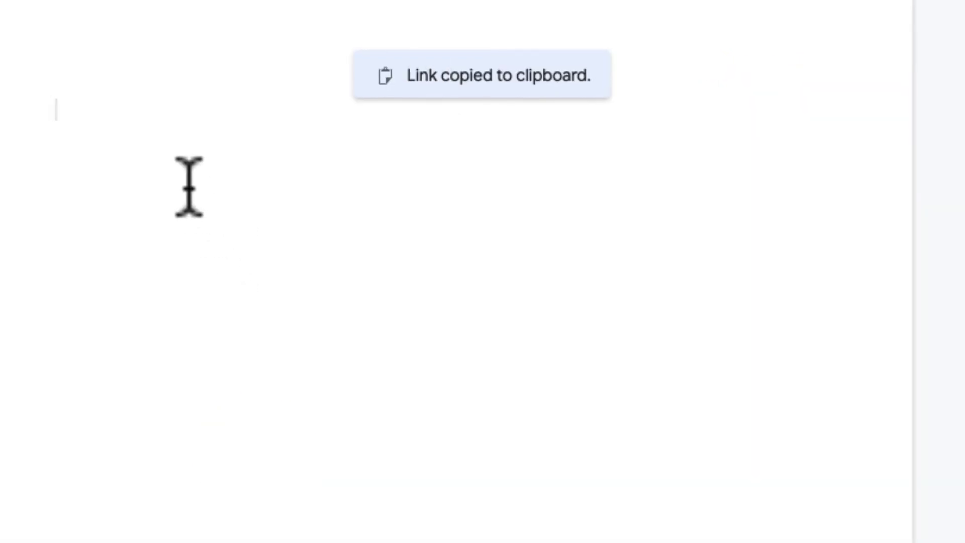
{"action": "key", "text": "ctrl+v"}
{"action": "key", "text": "Return"}
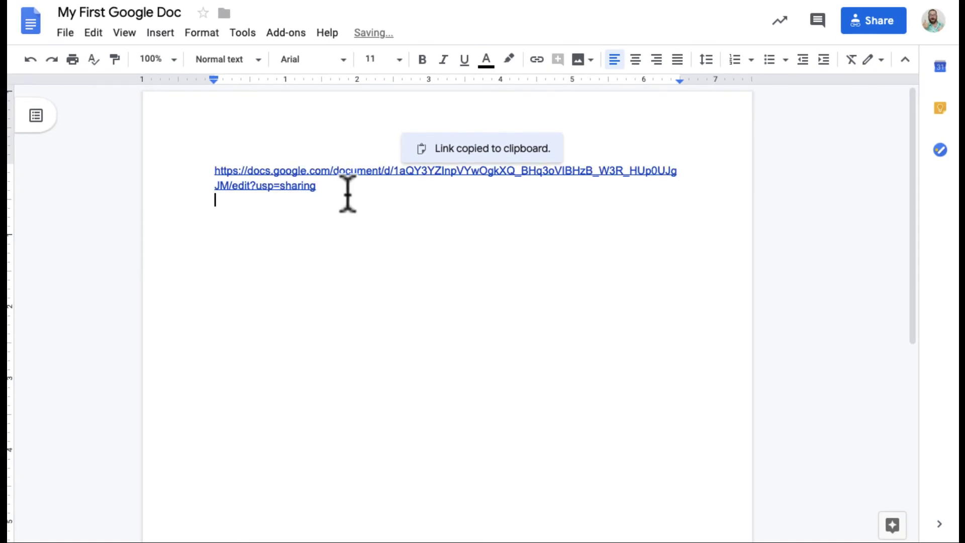
{"action": "left_click", "coordinate": [315, 182]}
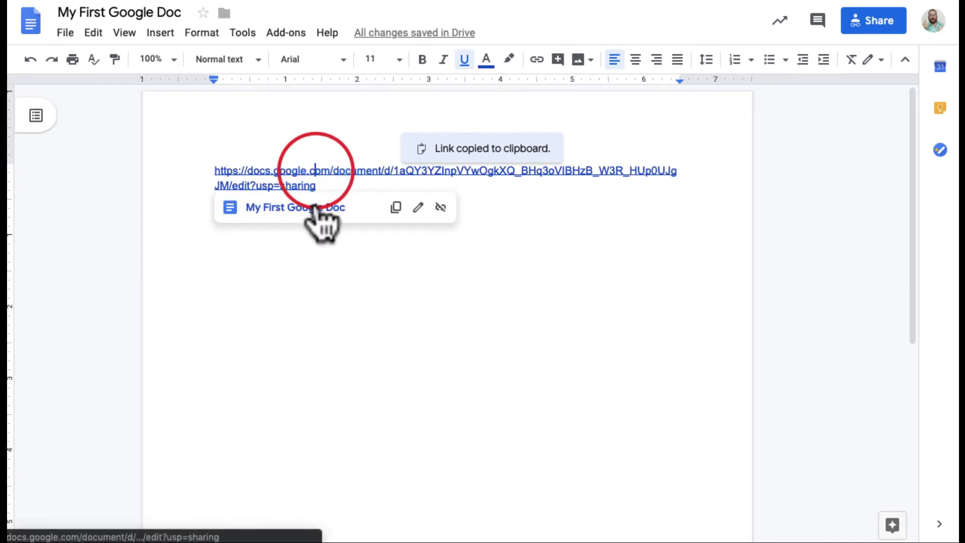
{"action": "left_click", "coordinate": [315, 208]}
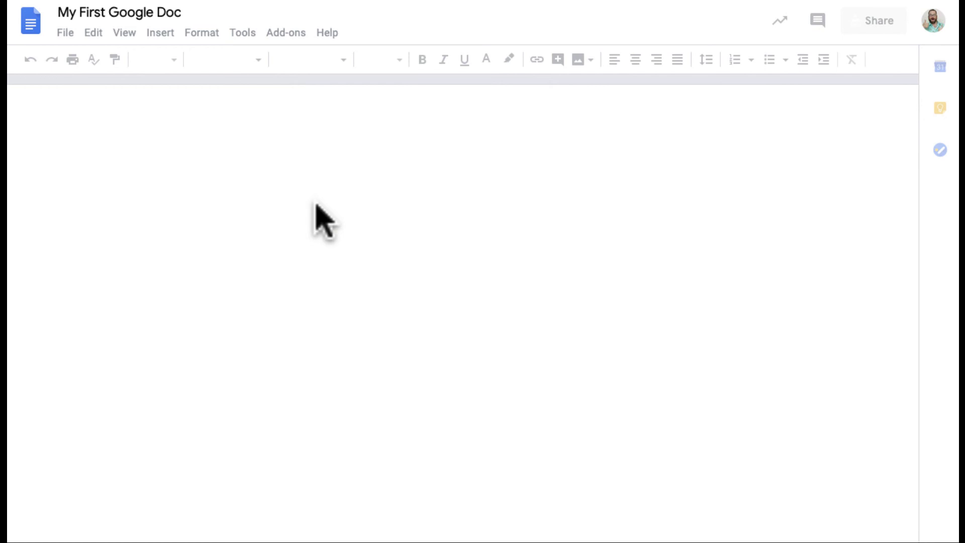